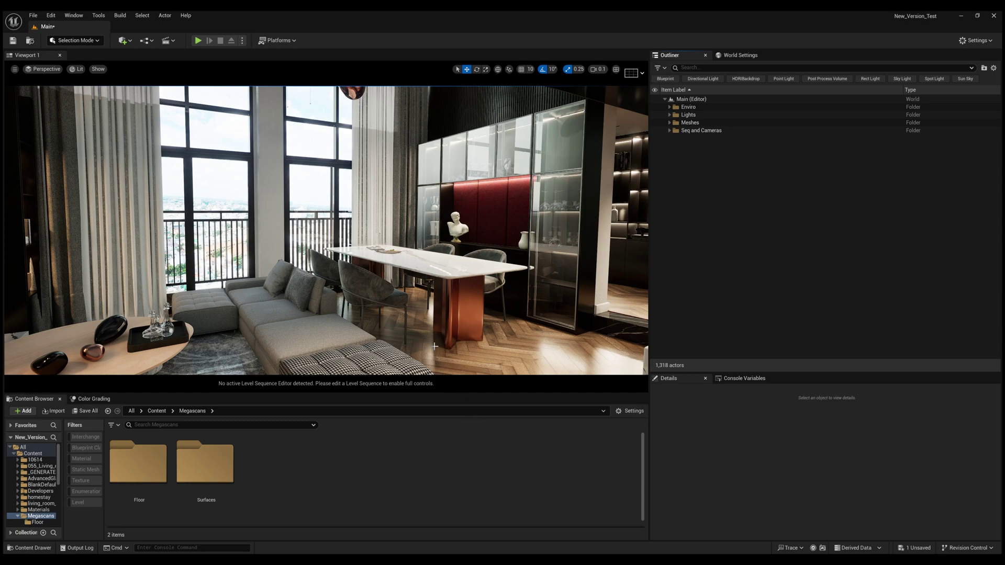
Turn the view toward the kitchen counter, then pull back to show the windows and ceiling.
right_drag(435, 346, 549, 338)
key(s)
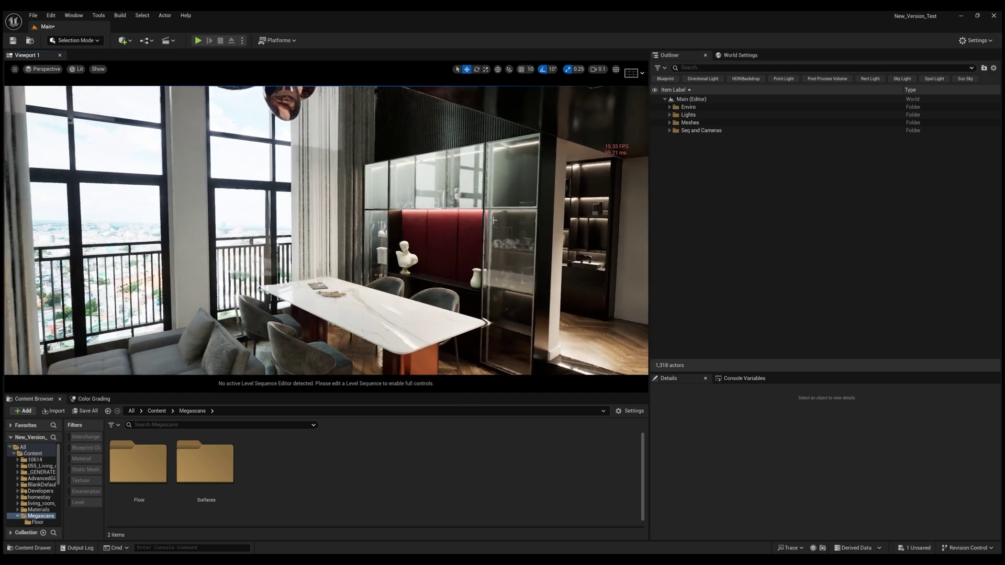
Open Project Settings and filter by 'mega' to reveal the Engine - Rendering MegaLights option.
click(47, 16)
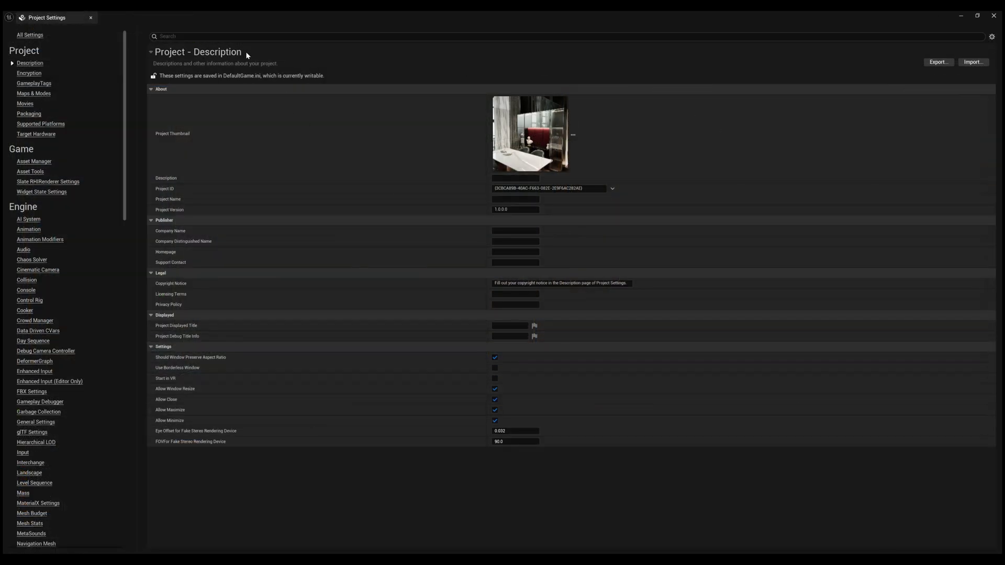
click(243, 37)
text(megal)
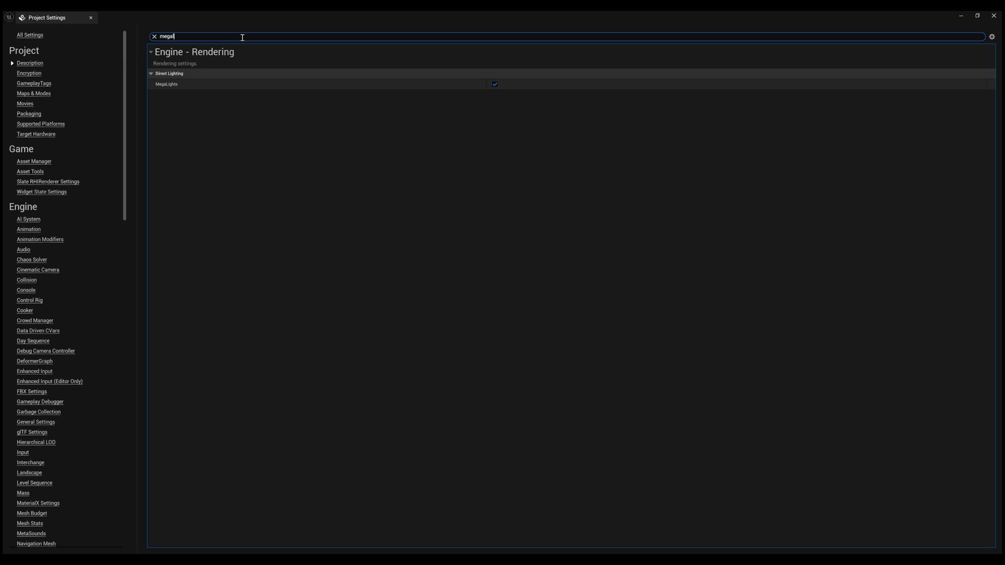
Keep project MegaLights on, then select PostProcessVolume under Enviro and filter its Details by 'mega'.
click(493, 86)
click(494, 86)
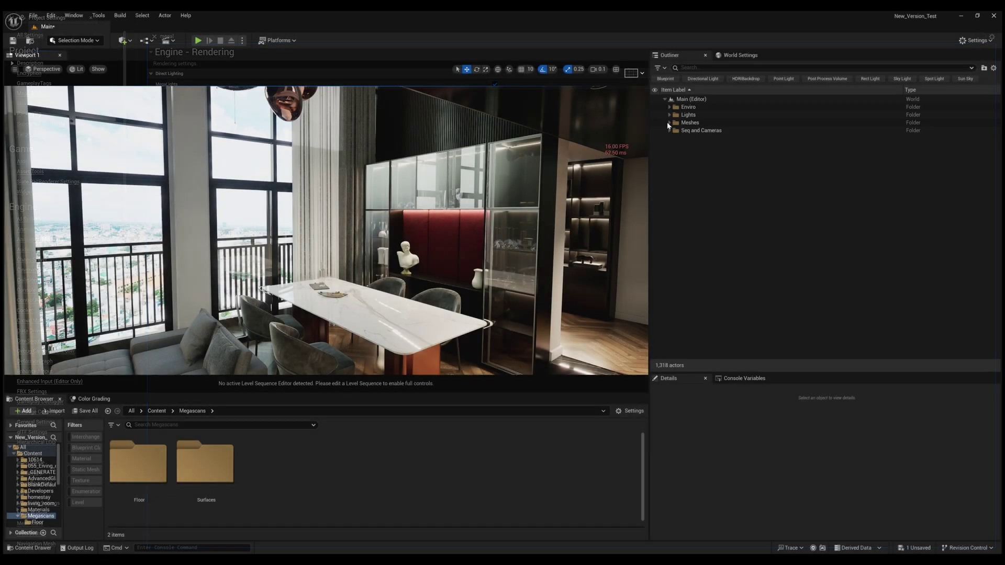
click(669, 107)
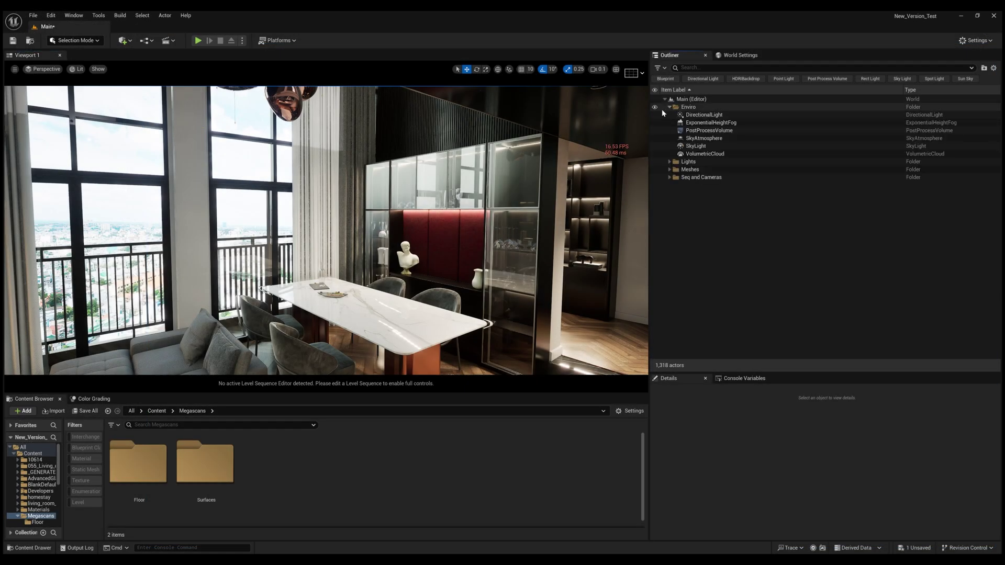
click(698, 131)
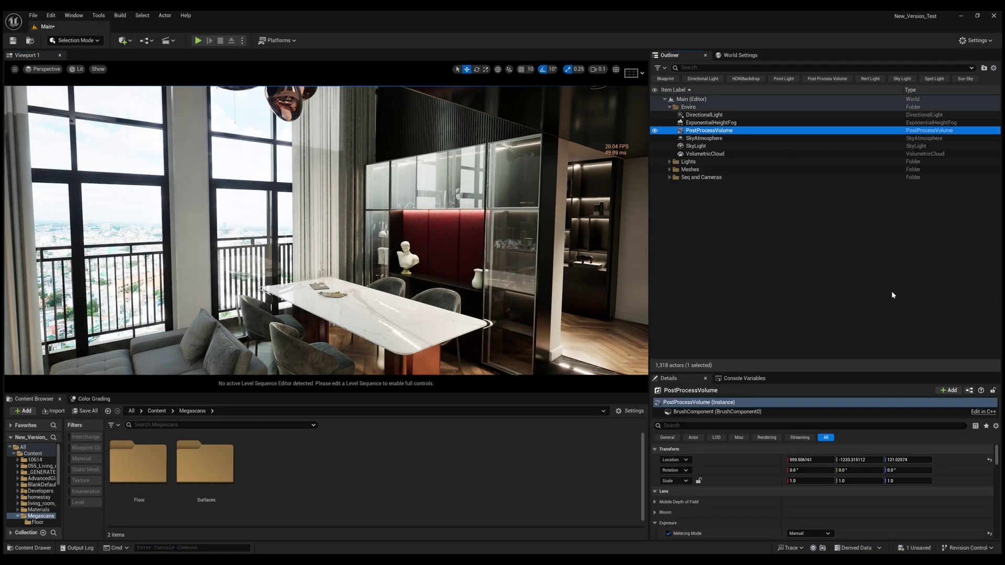
click(737, 427)
text(mega)
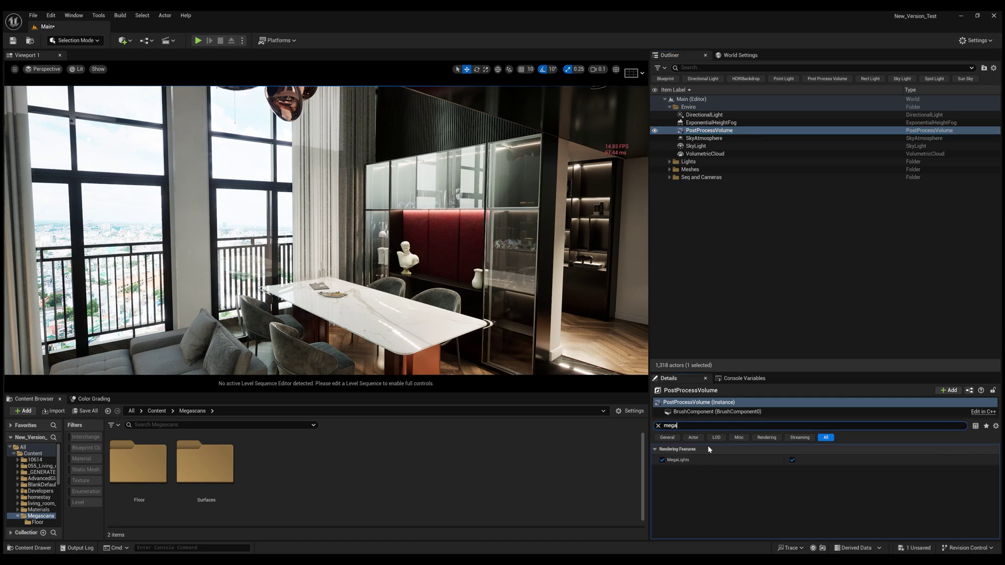
right_drag(592, 297, 648, 306)
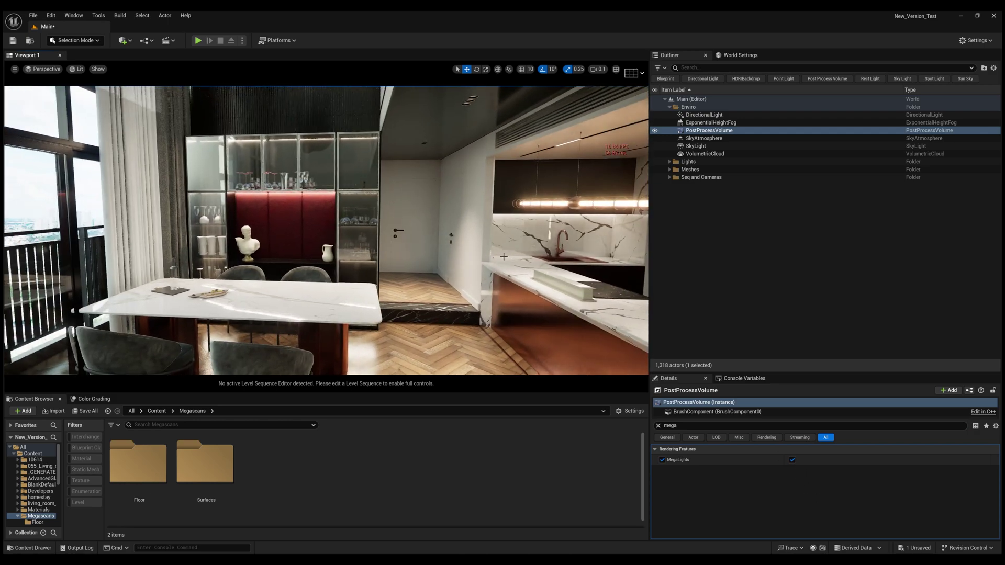
Reveal light icons with G and look over the lights from kitchen island to dining area.
key(g)
right_drag(222, 151, 313, 112)
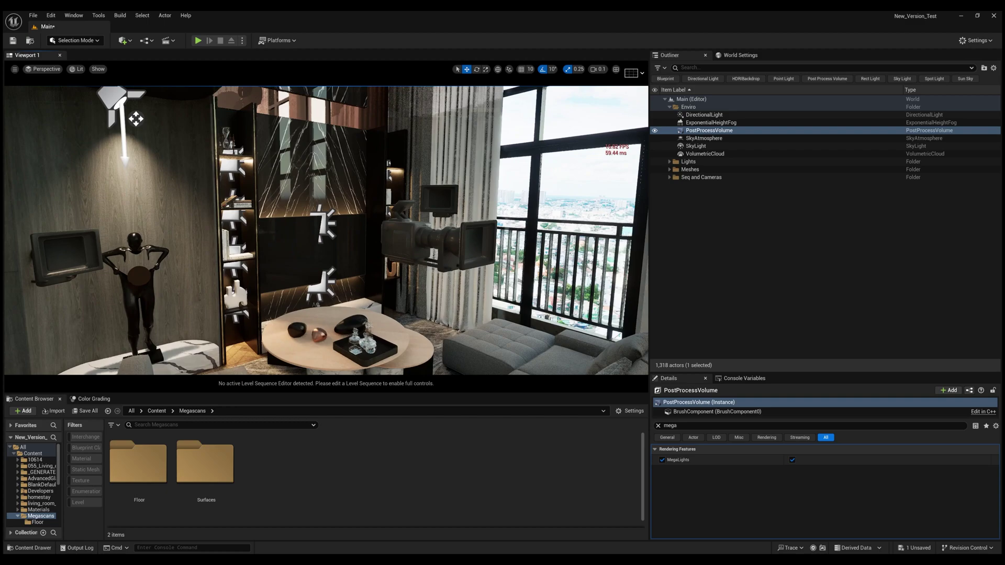
right_drag(326, 230, 563, 242)
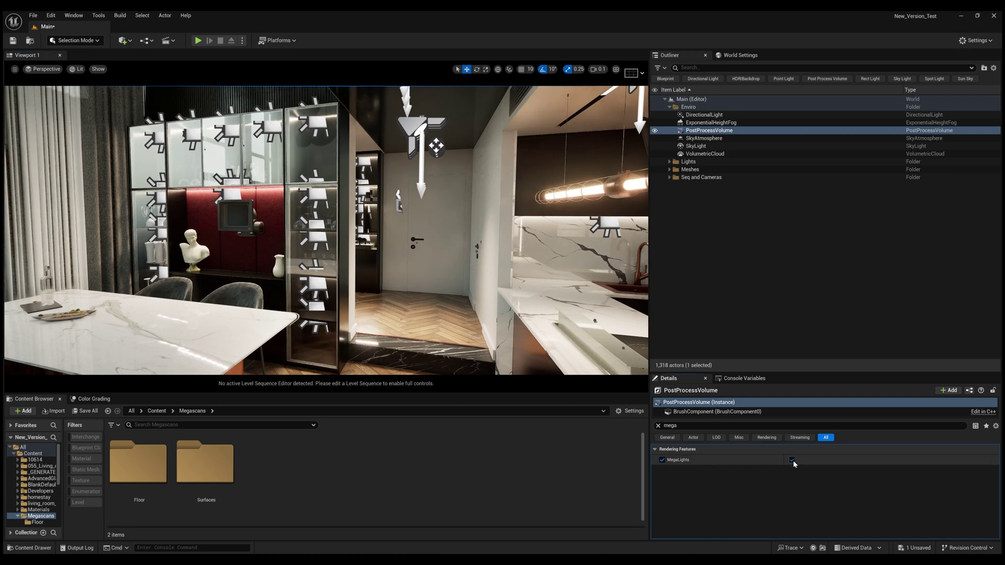
Toggle the PostProcessVolume's MegaLights off and on, hide light icons, then switch MegaLights off.
click(792, 460)
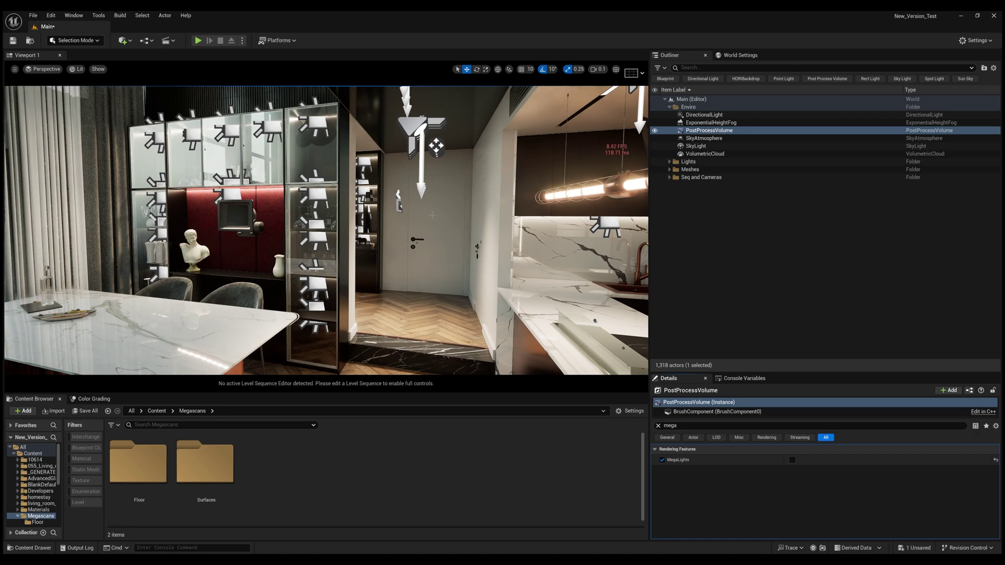
mouse_move(554, 177)
right_down()
mouse_move(501, 179)
mouse_move(552, 183)
mouse_move(523, 180)
mouse_move(542, 180)
right_up()
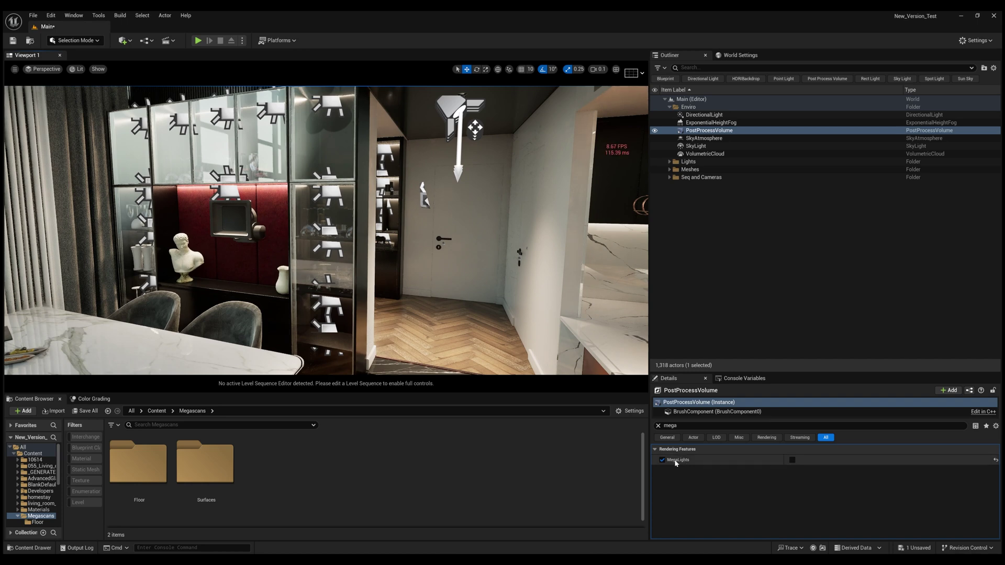
click(792, 459)
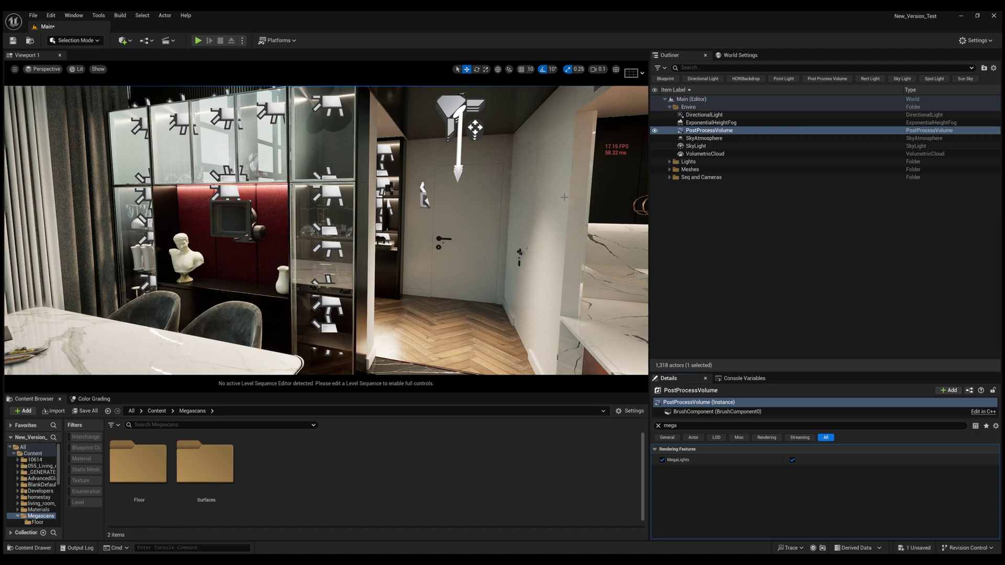
right_drag(549, 199, 479, 202)
key(g)
click(793, 460)
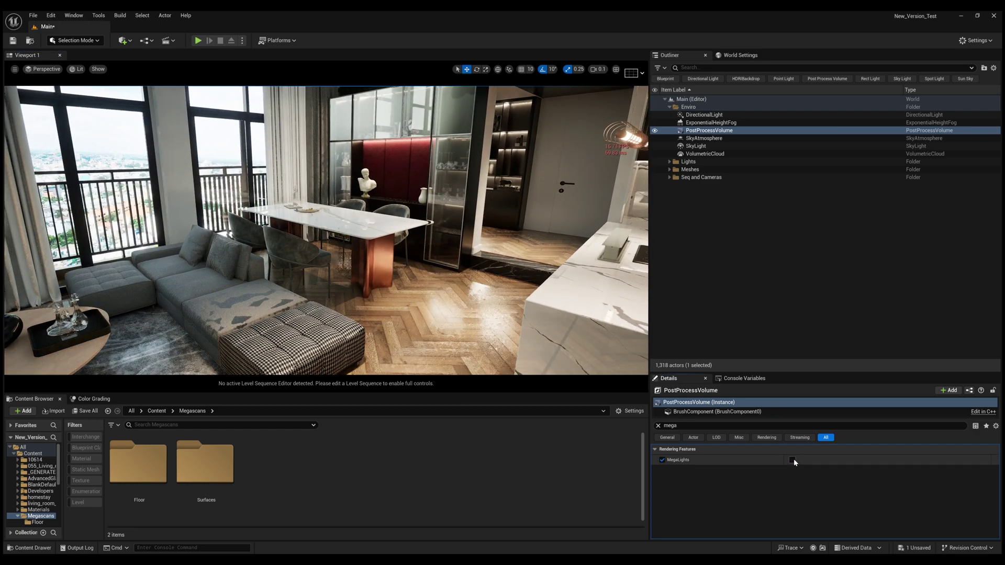
Flip the volume's MegaLights off and on while viewing the dining cabinet and teal-pillow armchair.
click(792, 460)
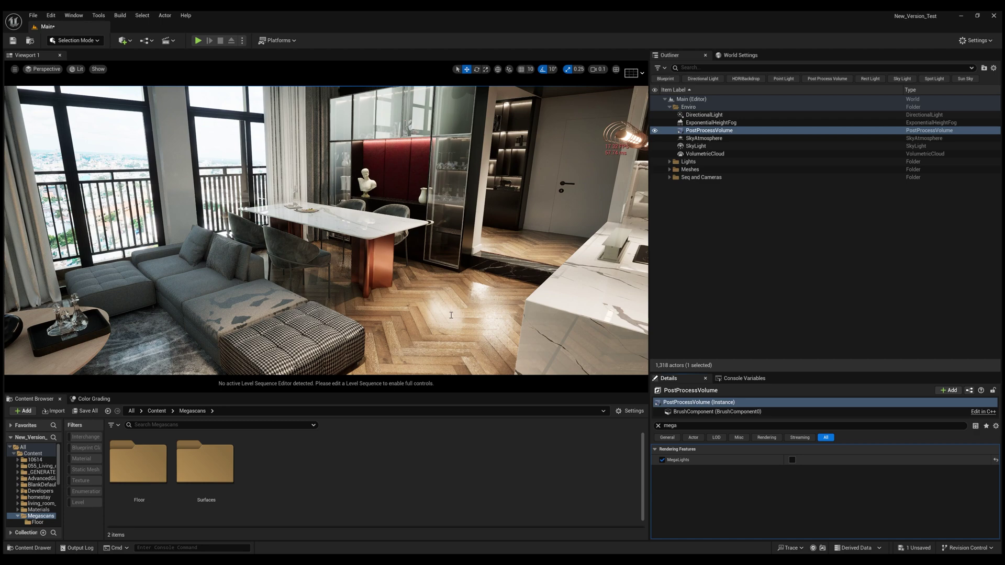
right_drag(471, 209, 497, 218)
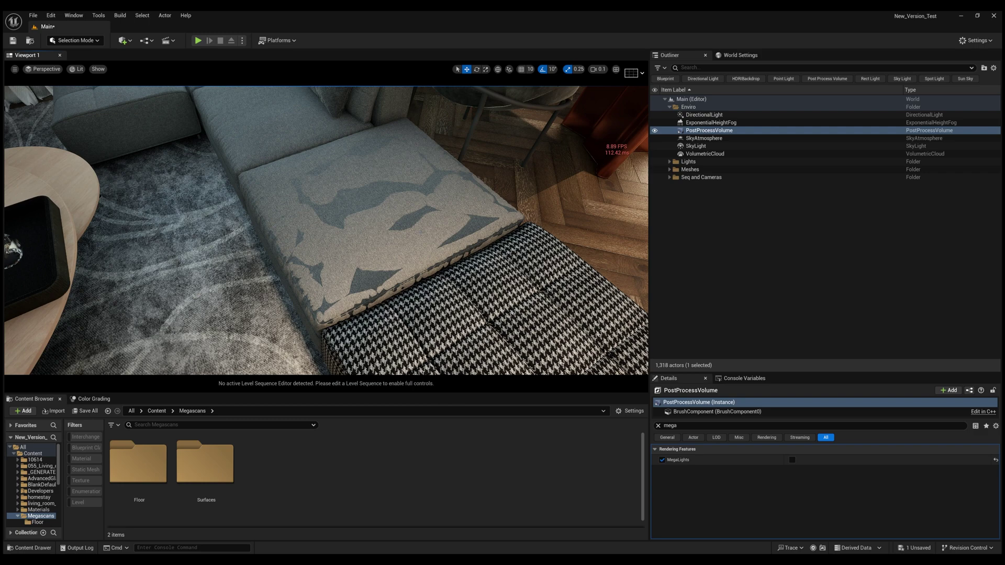
click(791, 460)
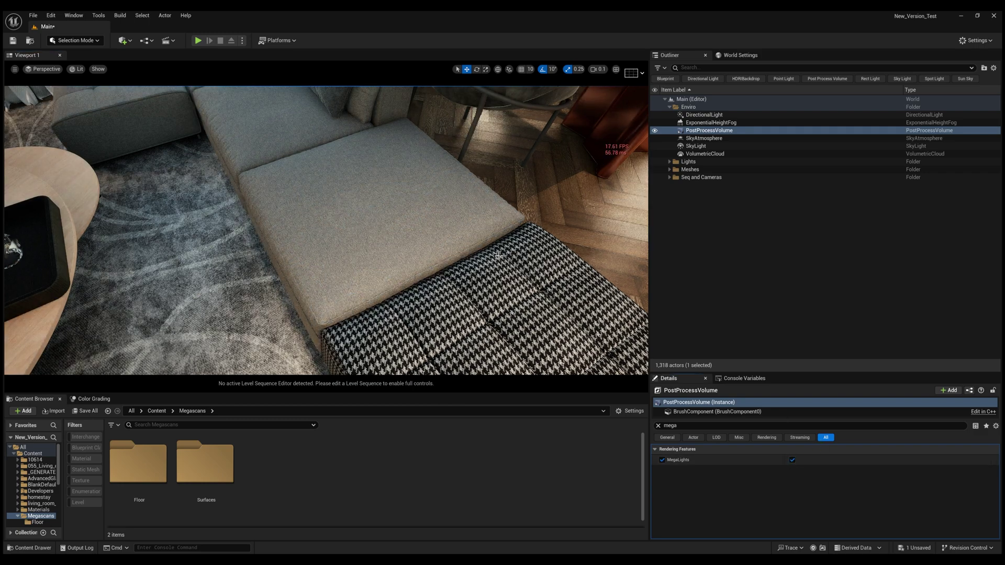
right_drag(465, 238, 332, 235)
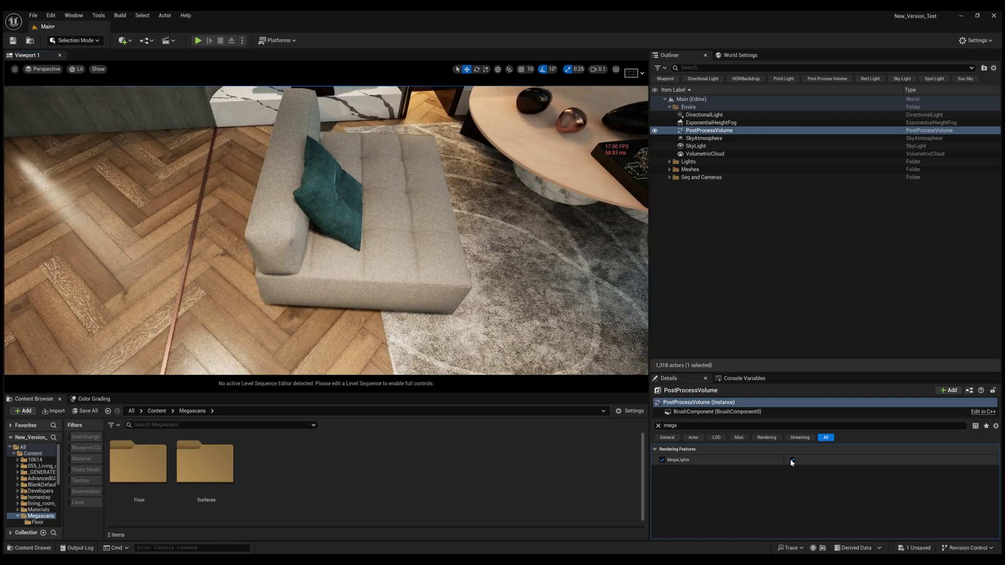
click(791, 460)
click(792, 460)
Compare MegaLights off and on at the sculpture shelf and statue base, ending with it enabled.
right_drag(515, 205, 563, 156)
right_drag(314, 222, 296, 233)
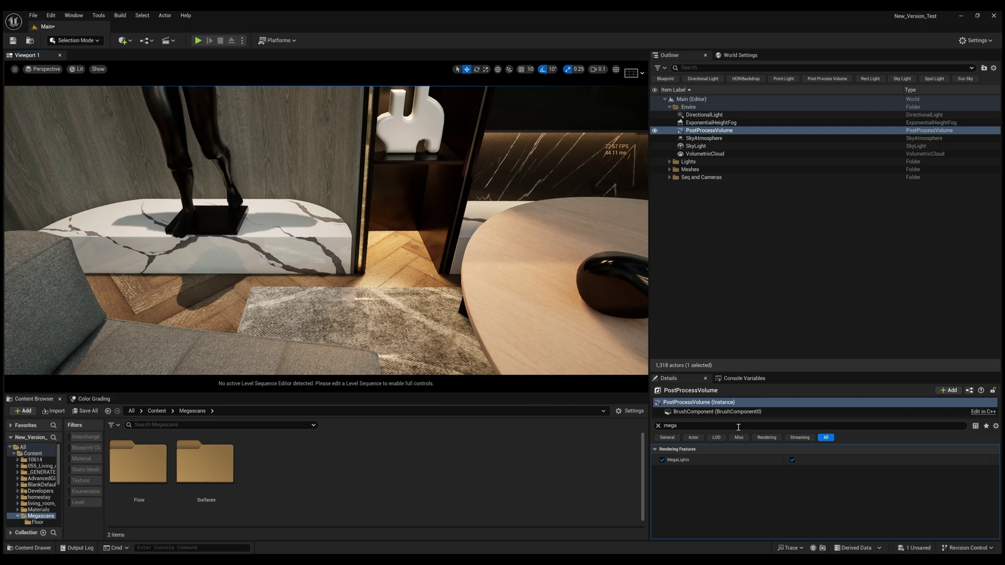
click(791, 460)
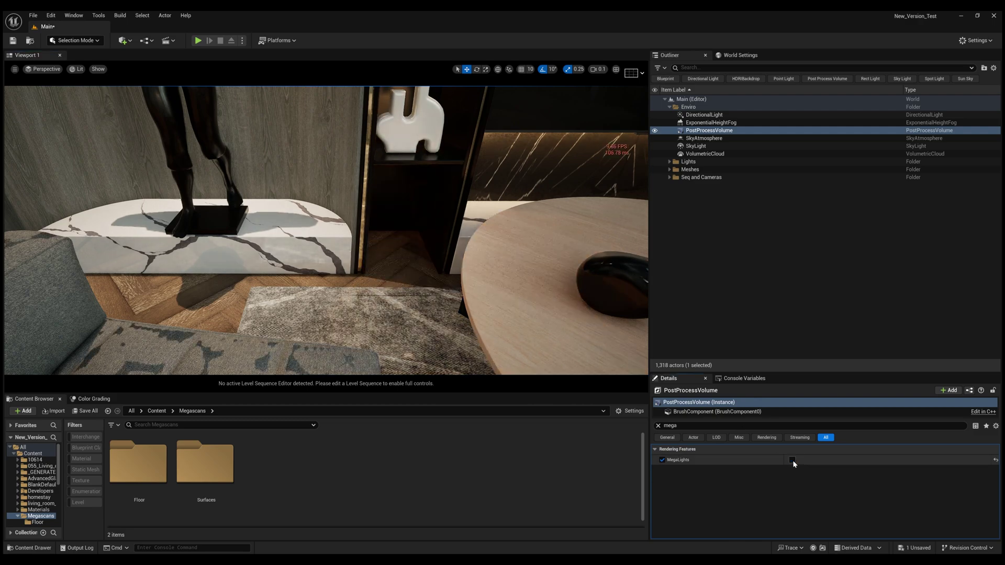
click(792, 460)
right_drag(451, 191, 432, 193)
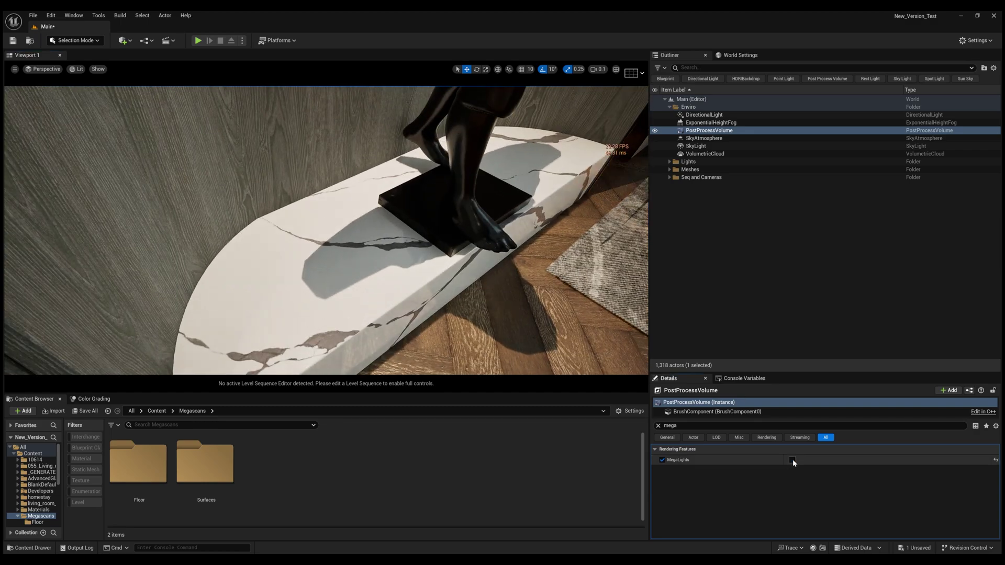
click(792, 459)
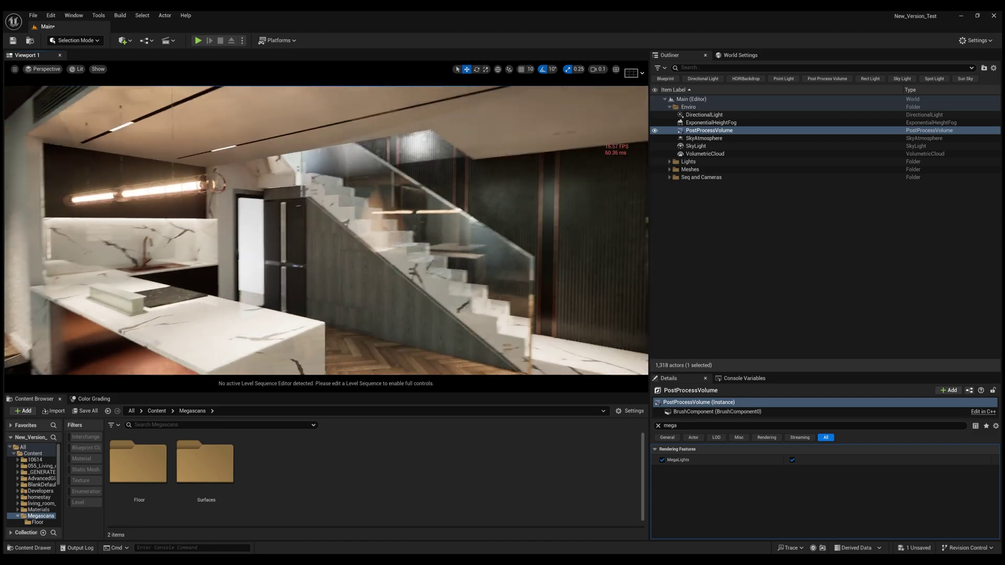
right_drag(326, 230, 136, 239)
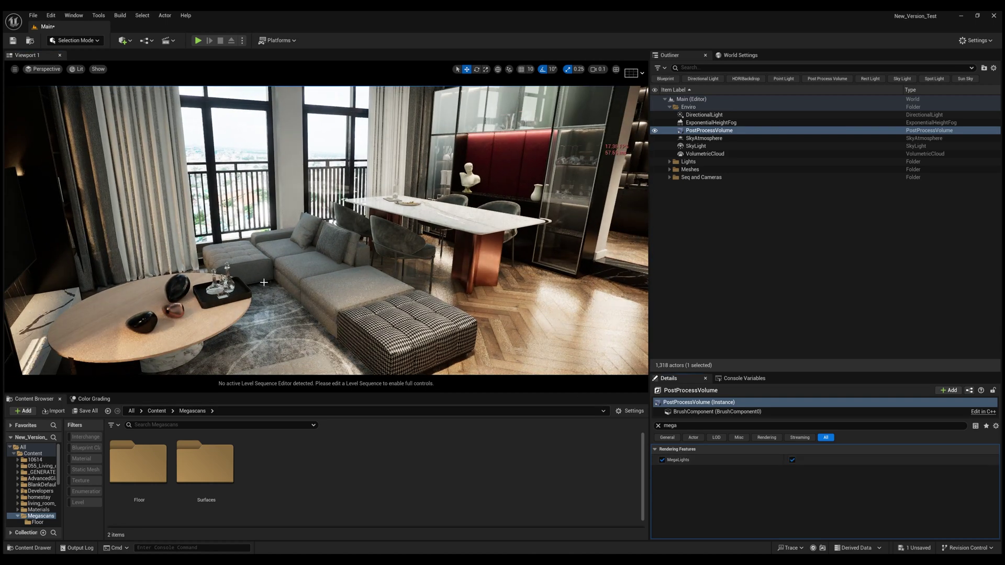
Collapse Enviro, expand the Lights folder and select Rect_Light0 to inspect its settings.
right_drag(264, 283, 390, 235)
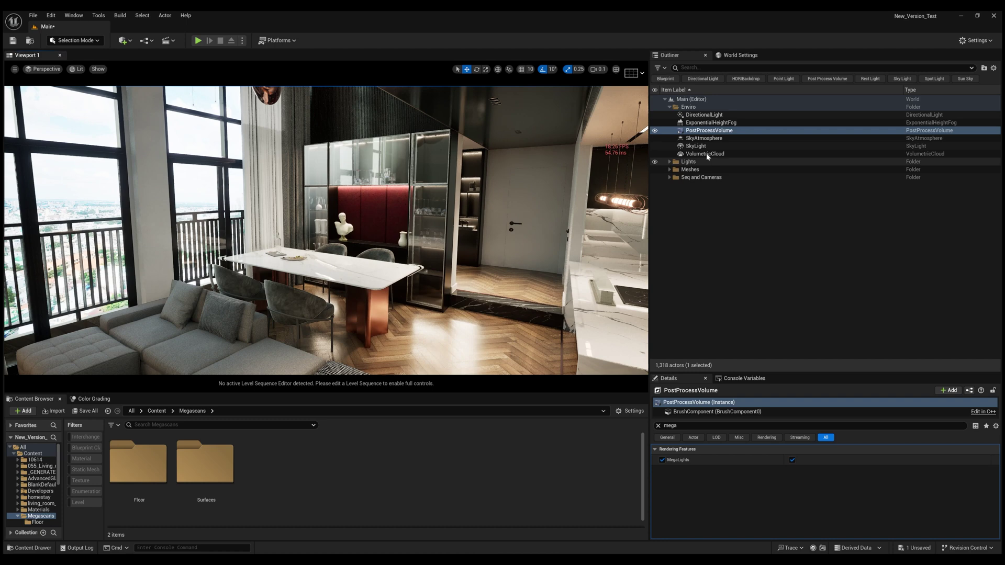
click(669, 107)
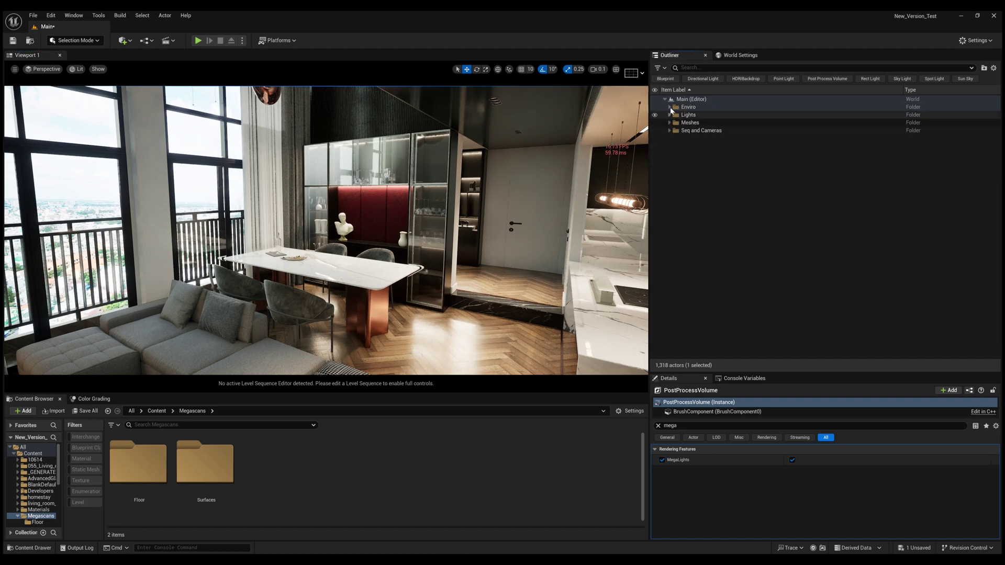
click(670, 114)
click(701, 146)
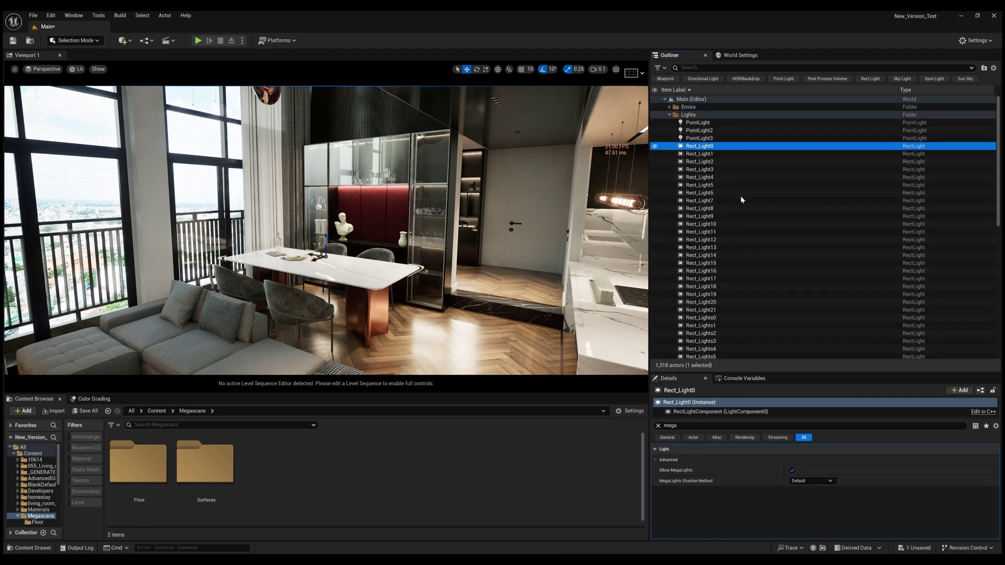
Select Spotlights 0 through Spotlights 21 and frame them, moving close to the statue's marble base.
scroll(740, 200, down, 8)
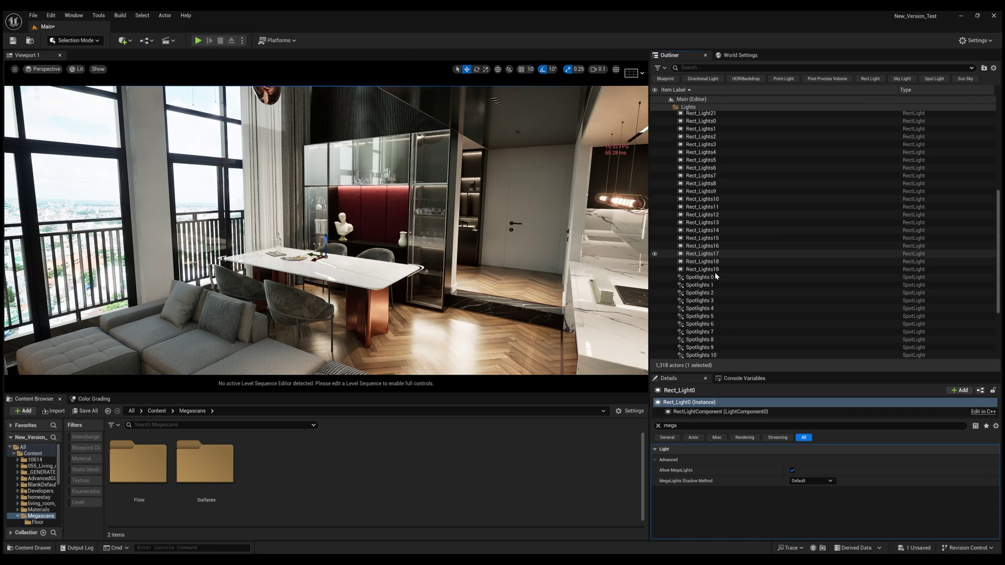
click(715, 276)
scroll(713, 314, down, 4)
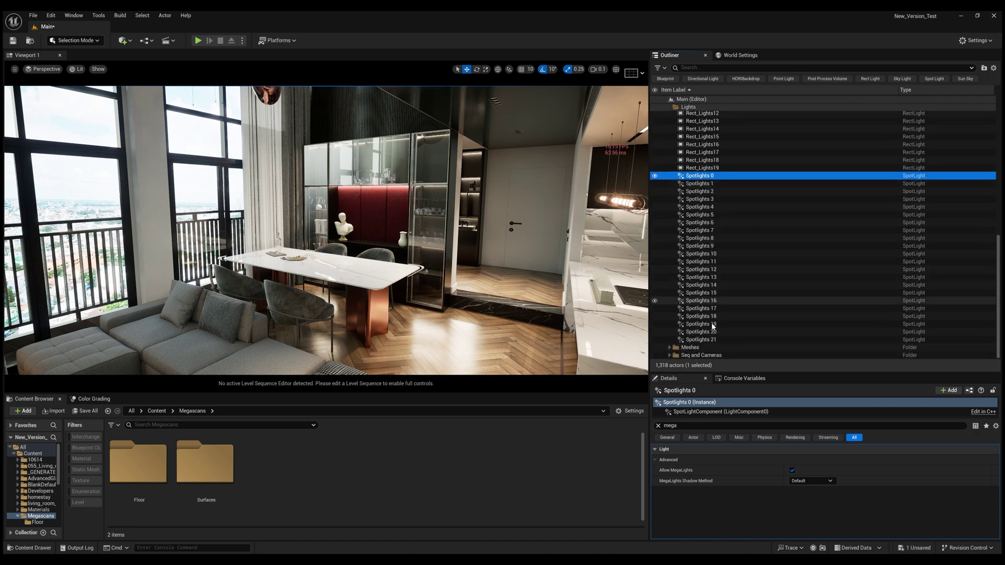
shift+click(701, 339)
key(f)
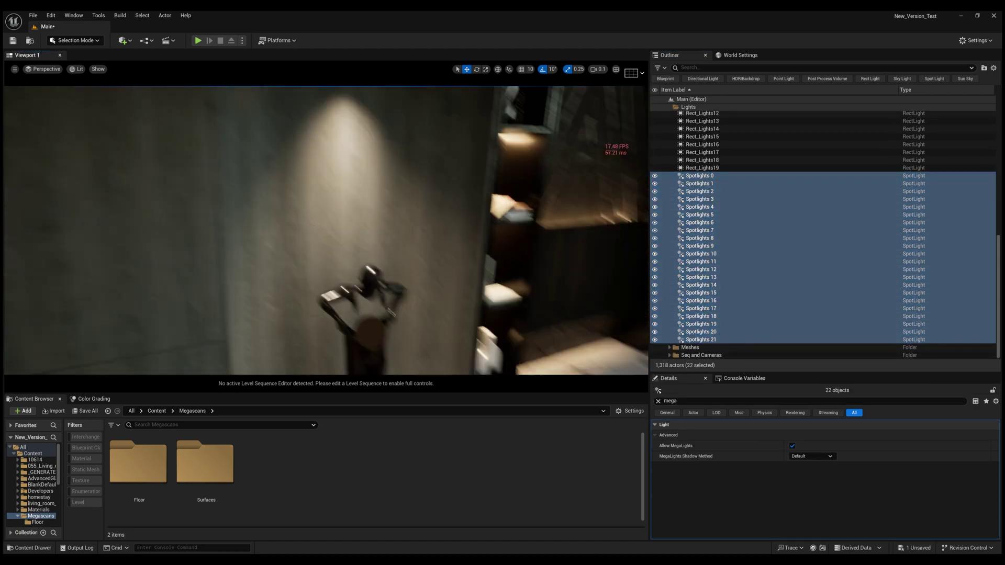
right_drag(326, 230, 280, 288)
key(w)
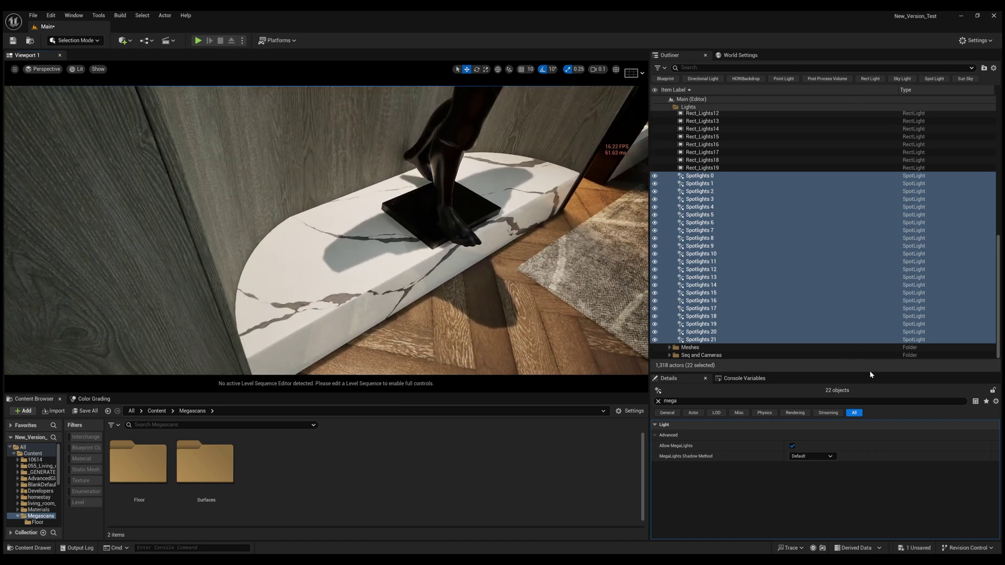
Toggle Allow MegaLights off and back on for the 22 selected spotlights.
click(792, 448)
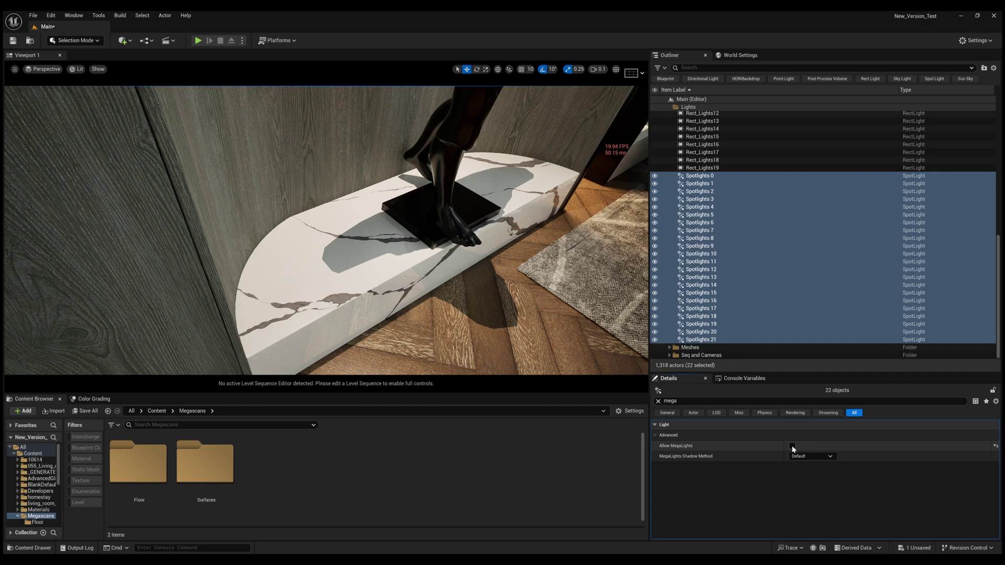
click(788, 447)
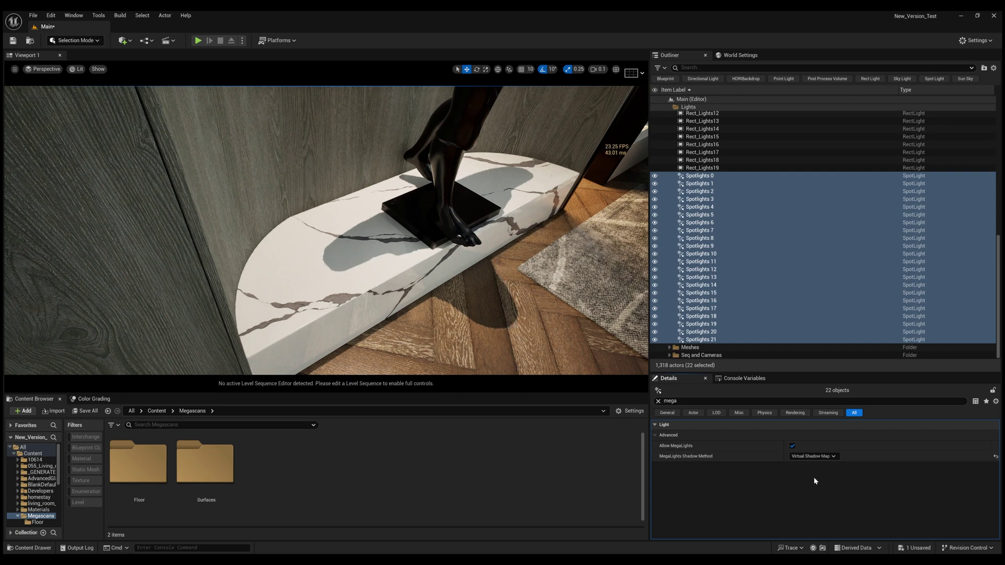
click(812, 455)
click(814, 470)
key(ctrl+z)
right_drag(501, 324, 490, 348)
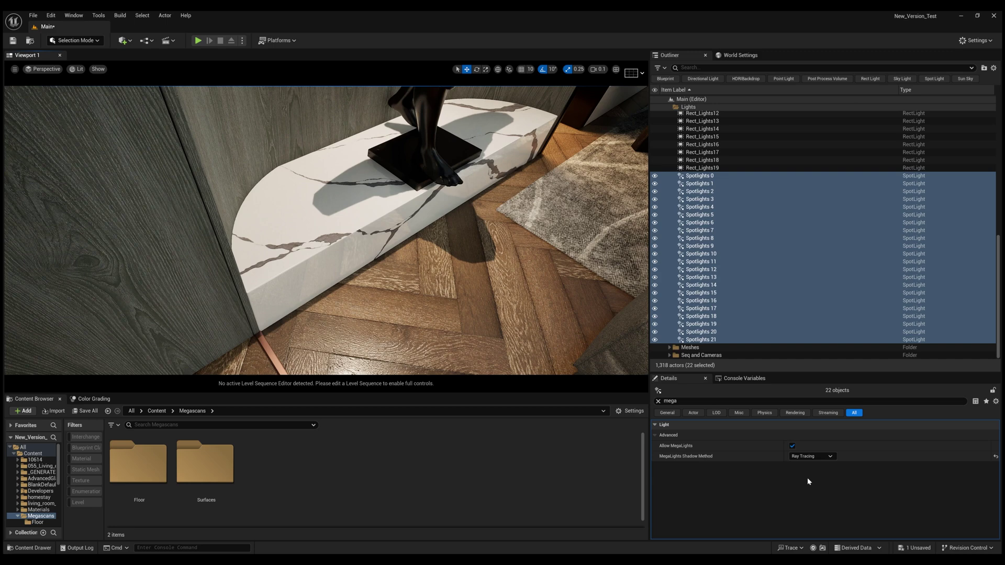
click(811, 456)
click(811, 473)
key(s)
right_drag(509, 314, 434, 316)
key(d)
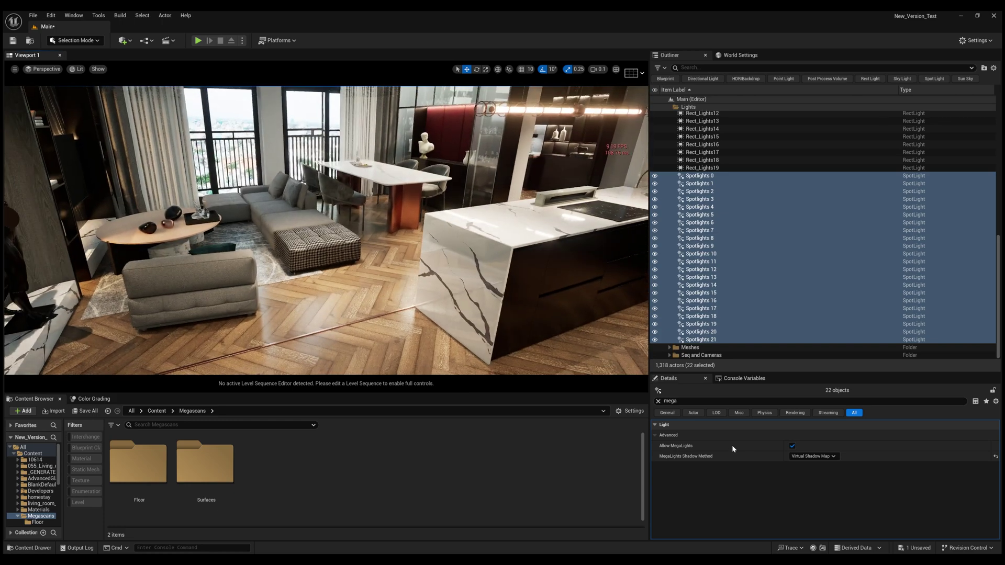
Choose Default for the spotlights' MegaLights Shadow Method, then move forward through the living room.
click(800, 456)
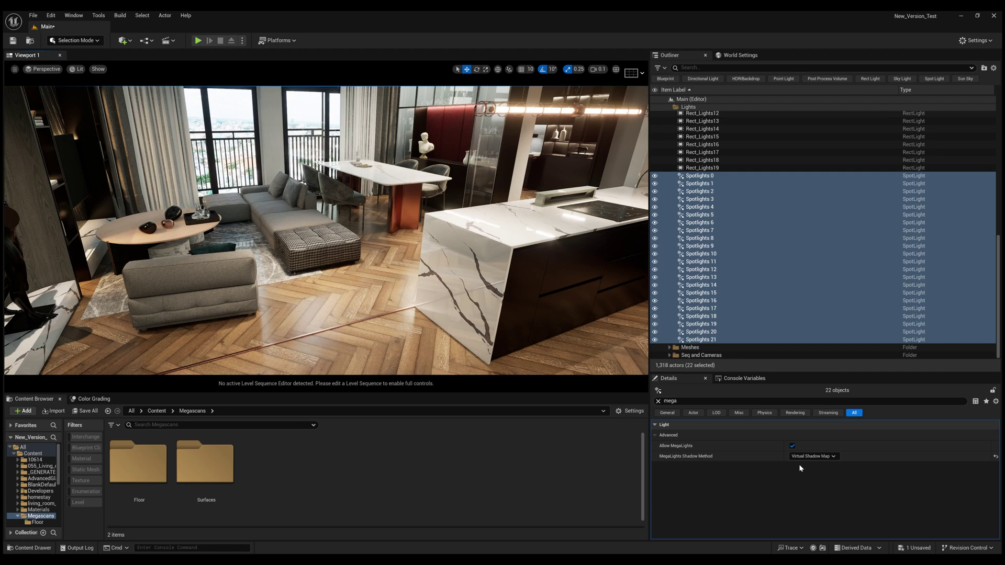
click(800, 463)
right_drag(470, 293, 517, 237)
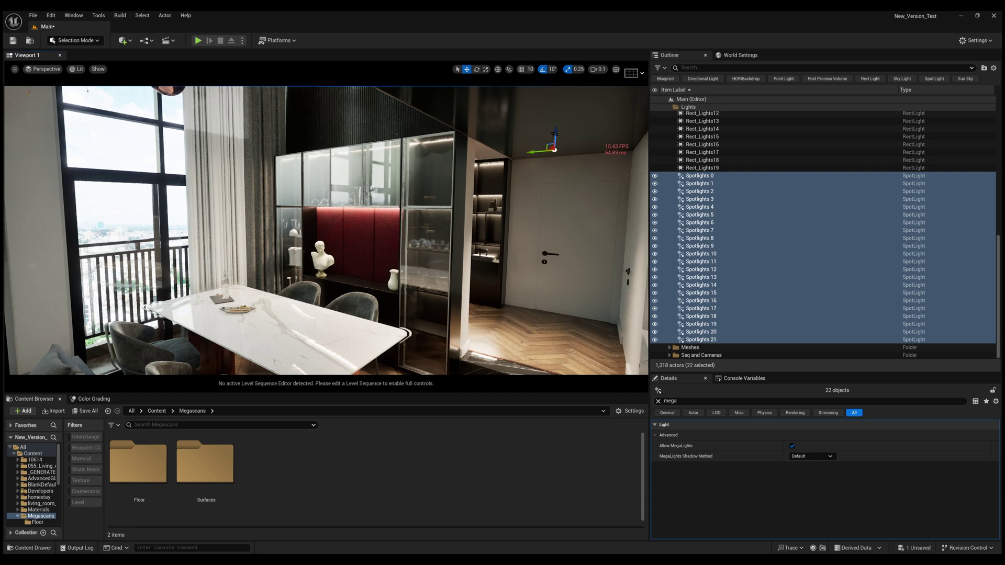